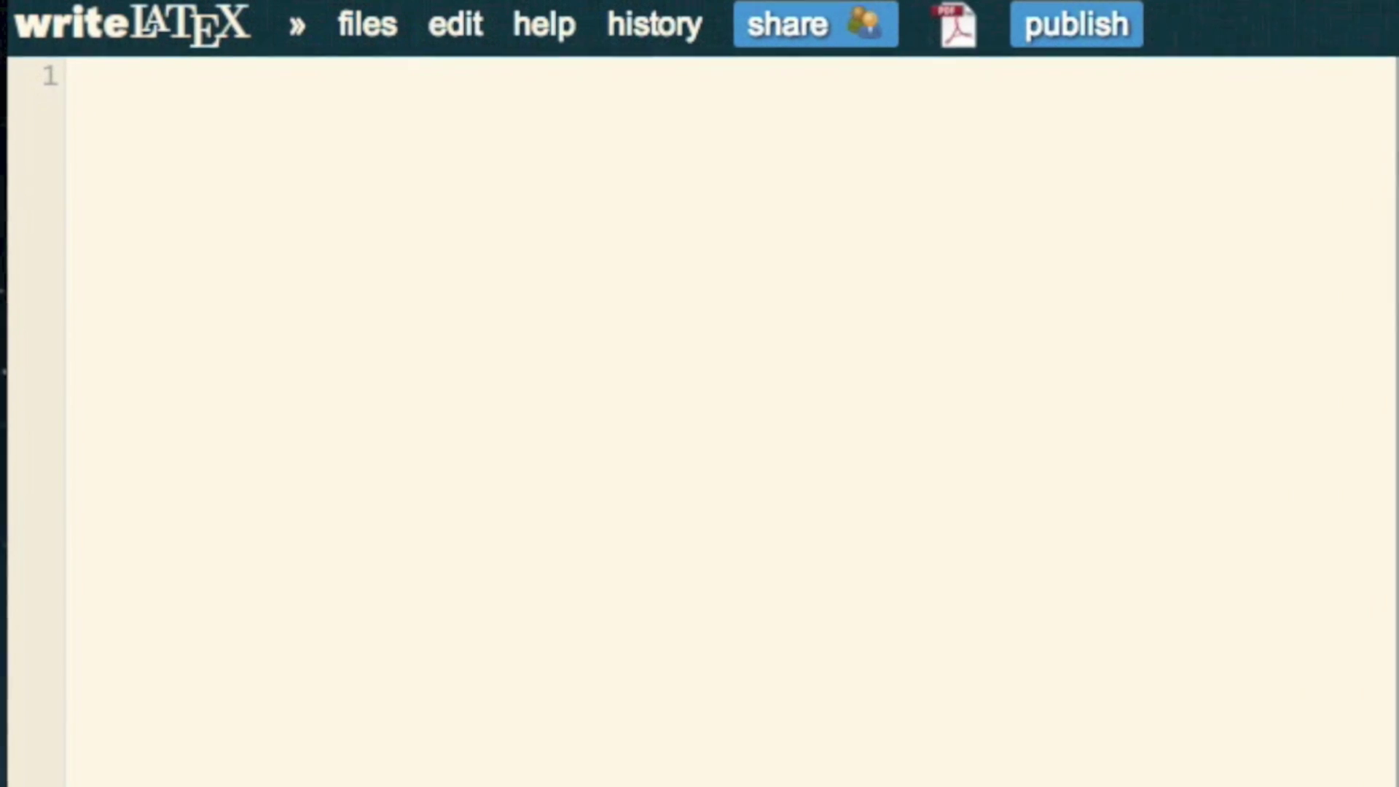
type("a-z ")
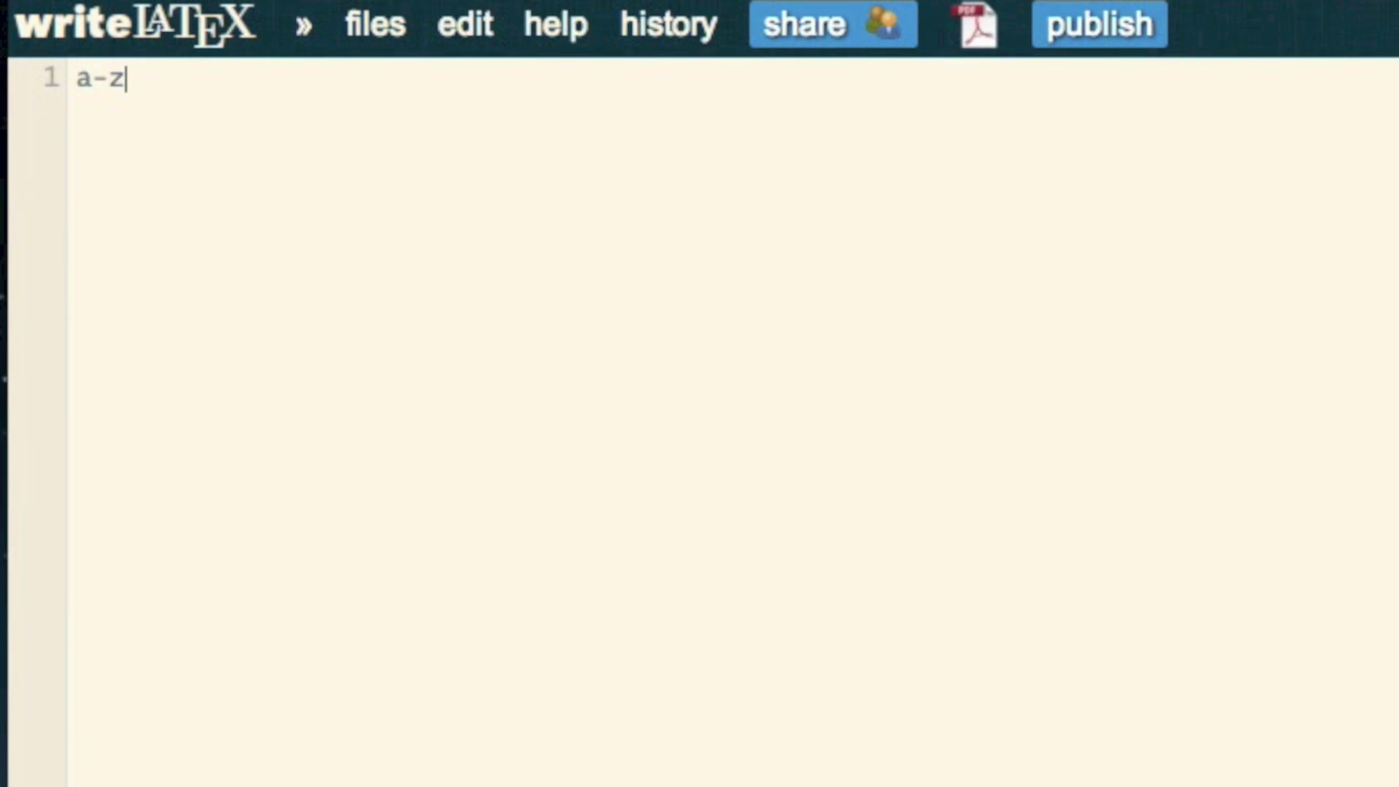
type("A-")
type("Z")
type(" 0-9")
- Erase the two stray trailing test characters from the first source line
key("BackSpace")
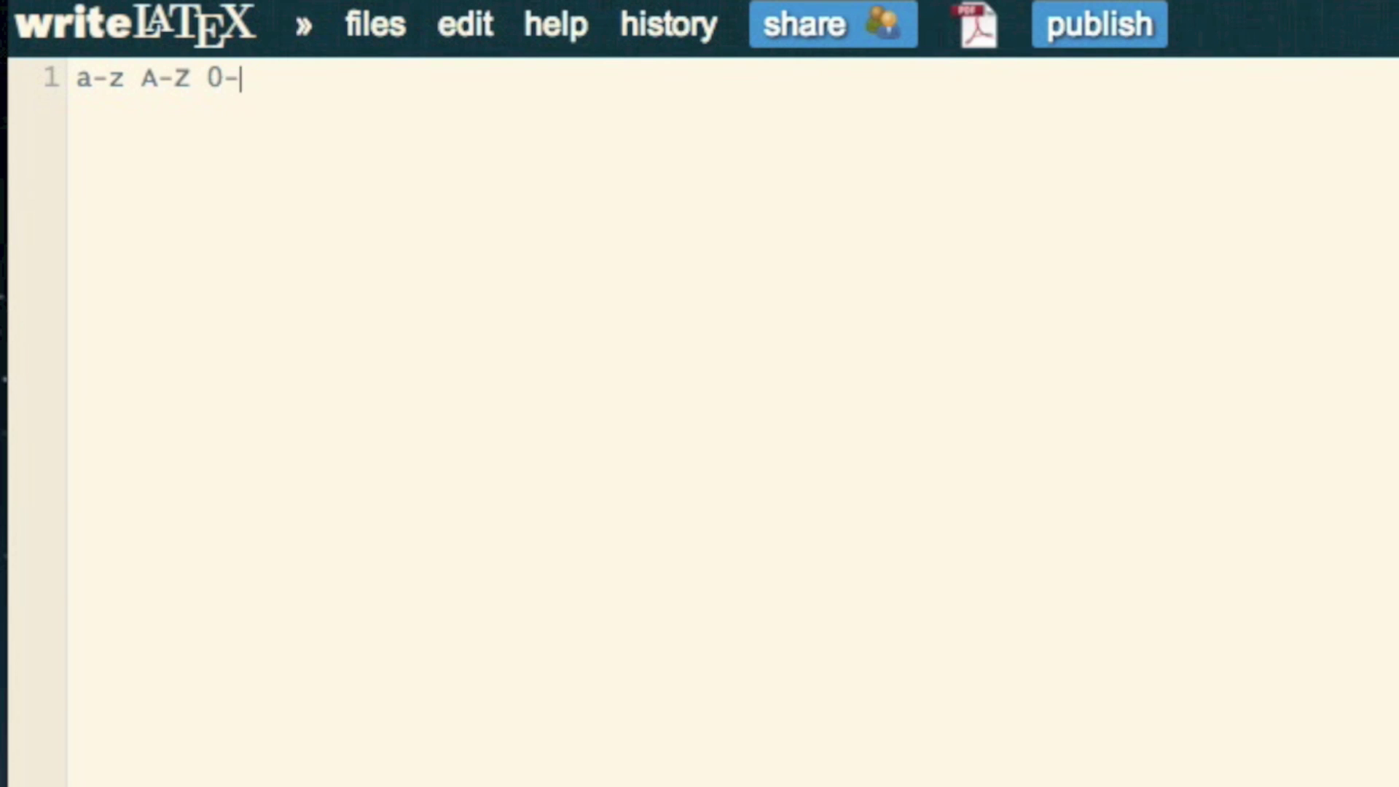
key("BackSpace")
key("BackSpace")
key("BackSpace")
key("BackSpace")
key("BackSpace")
key("BackSpace")
key("BackSpace")
key("BackSpace")
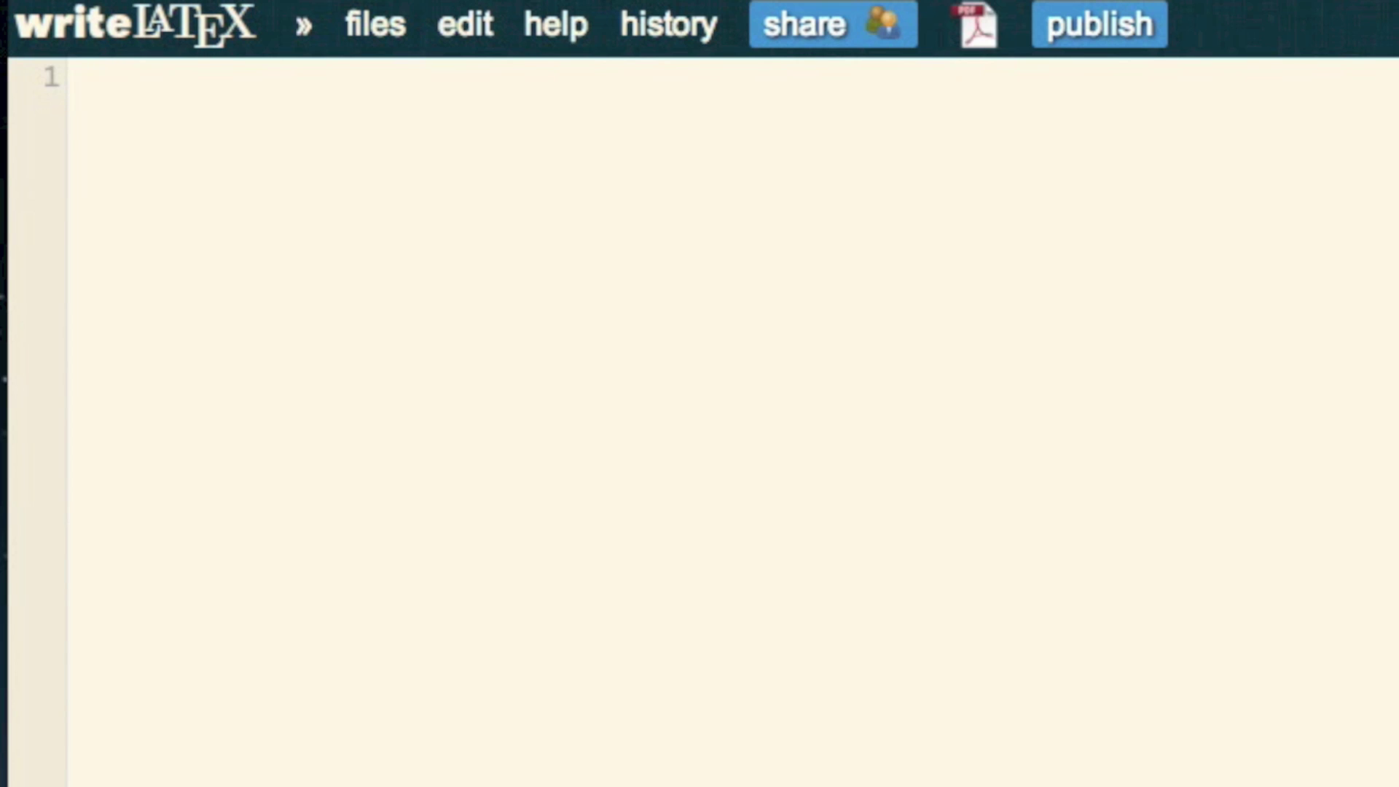
type("\\")
type("document")
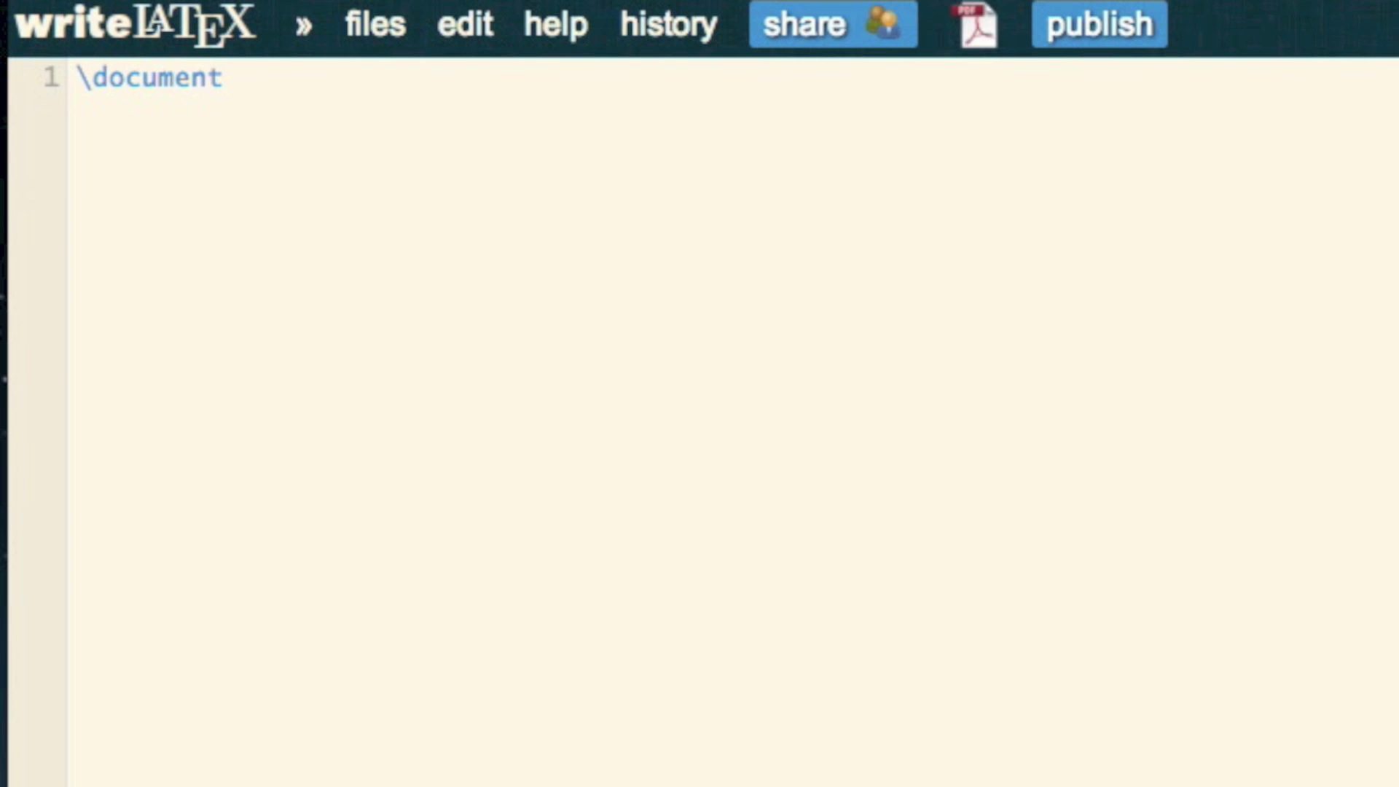
type("class{")
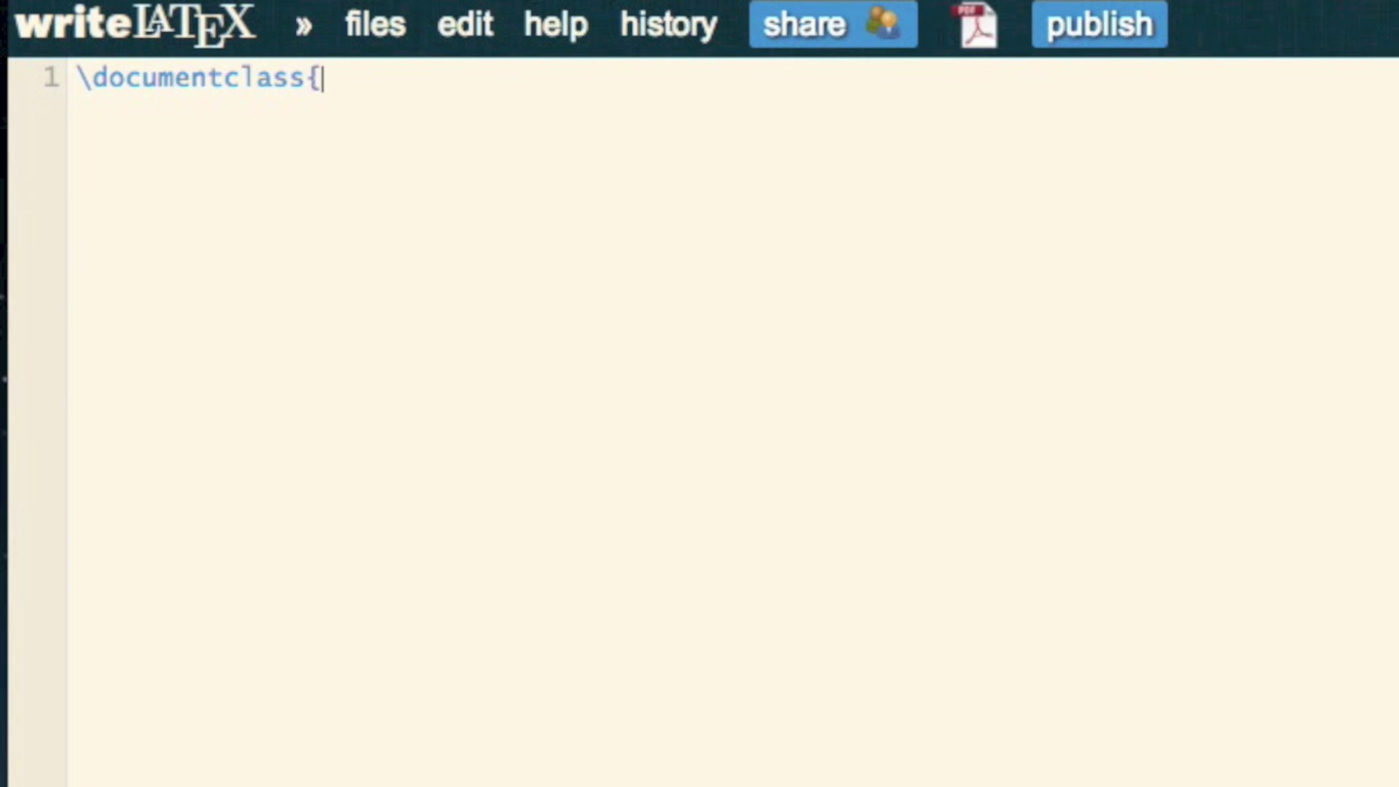
type("article}")
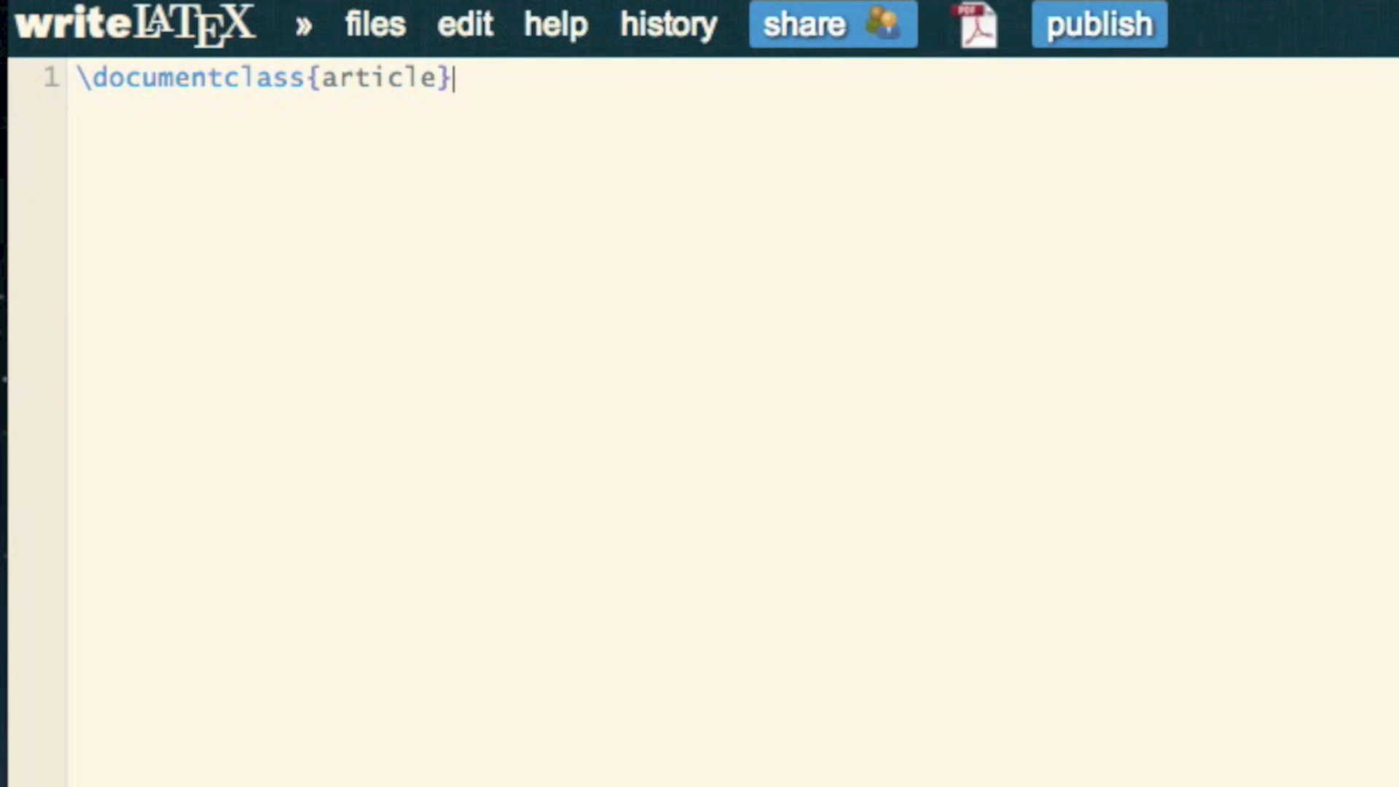
- Add line breaks below \documentclass{article} and \begin{document}, leaving a blank line
key("Return")
key("Return")
type("\\b")
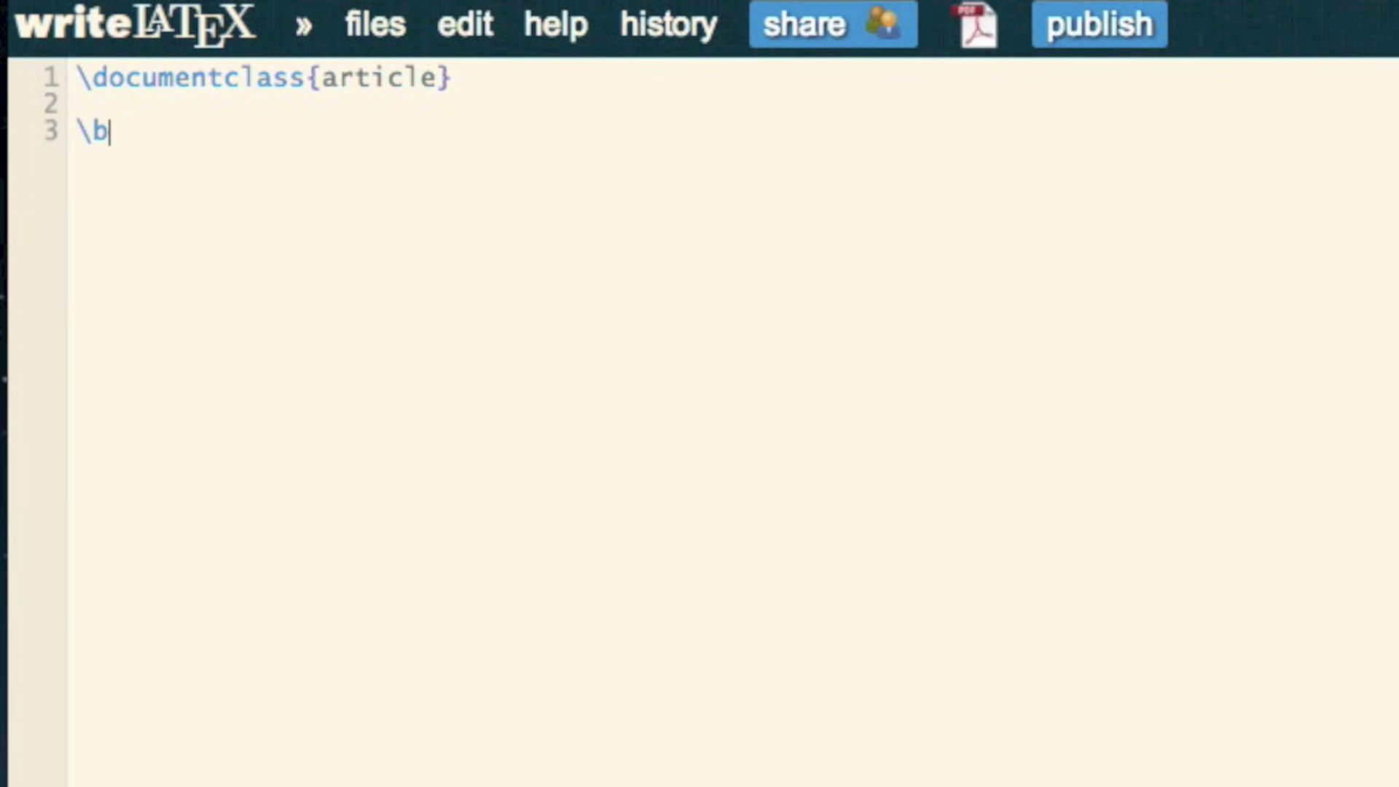
type("egin{docume")
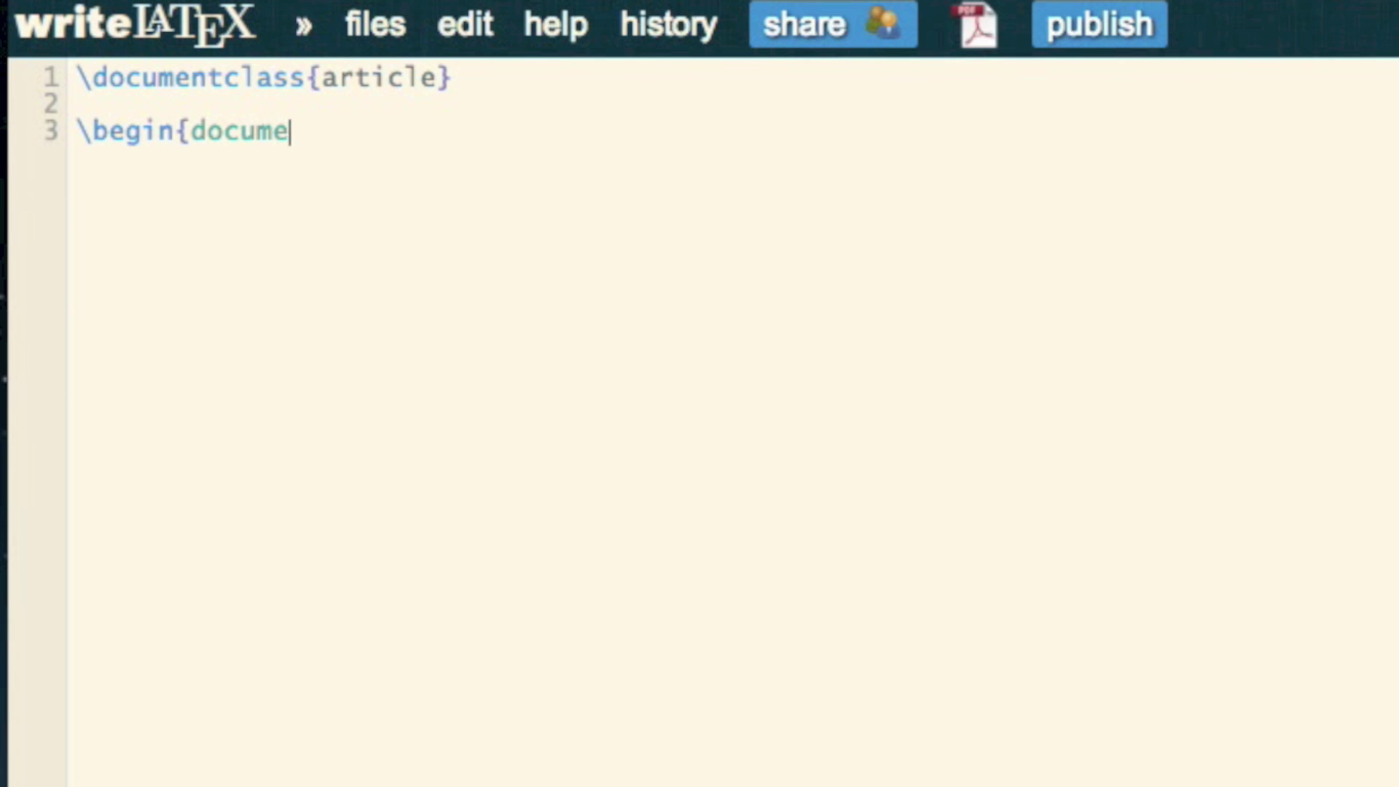
type("nt}")
key("Return")
key("Return")
type("\\end{")
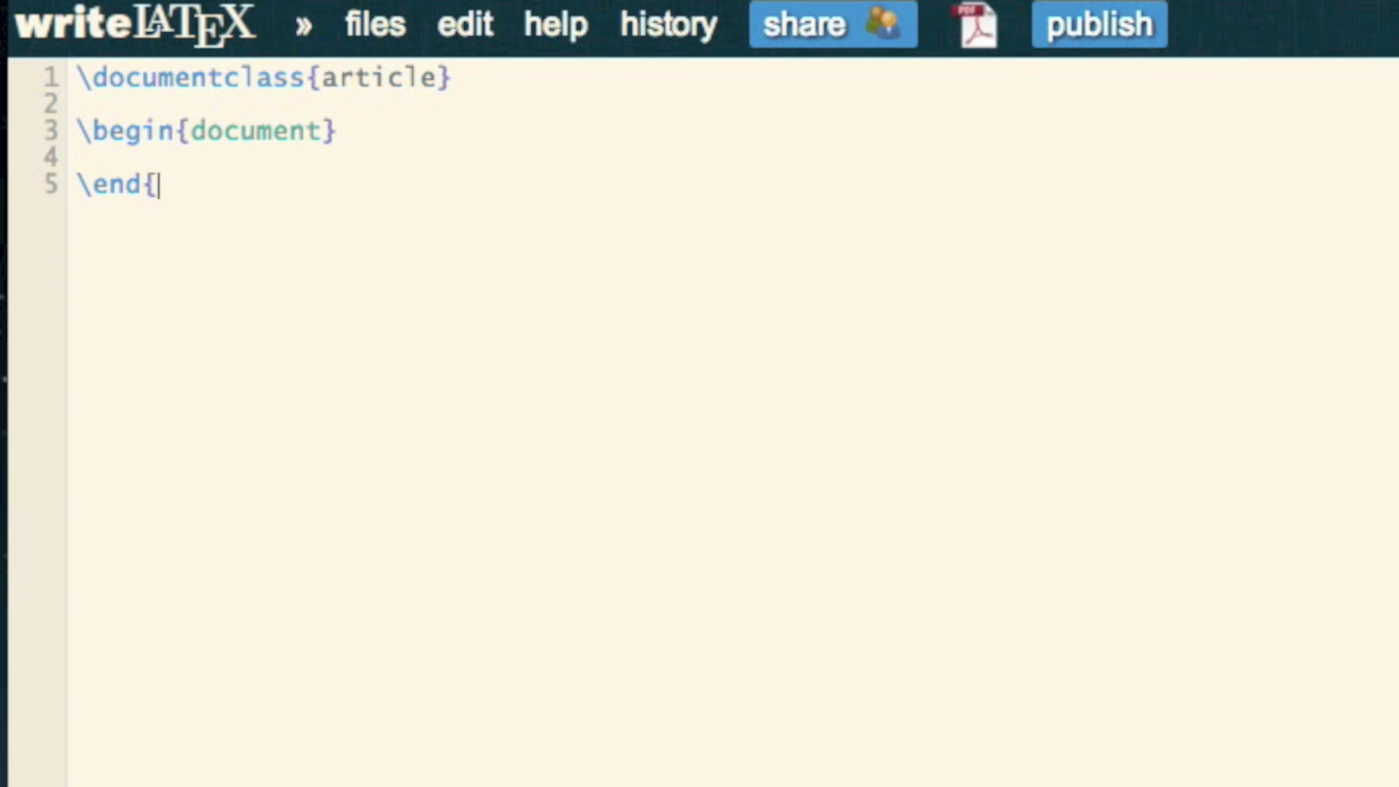
type("document}")
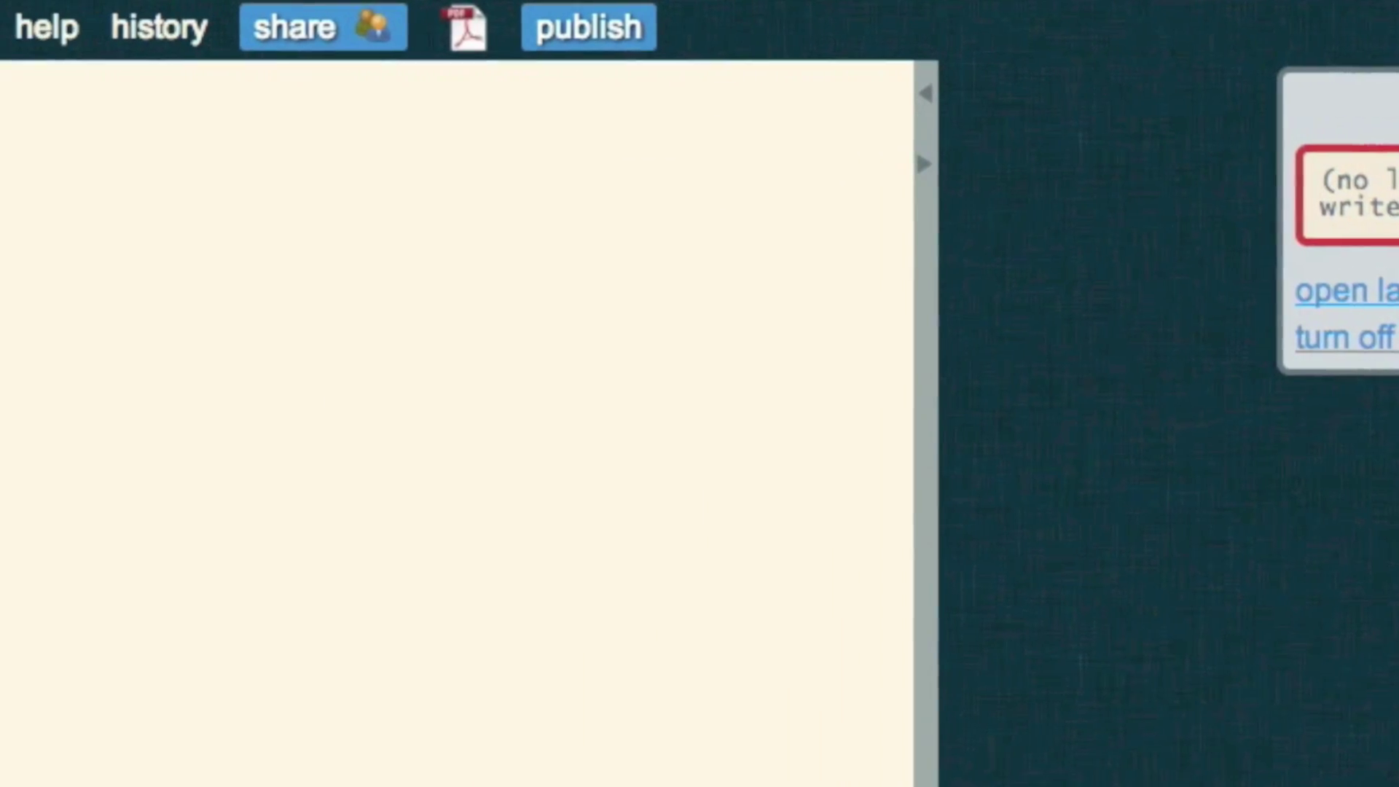
type("Hello")
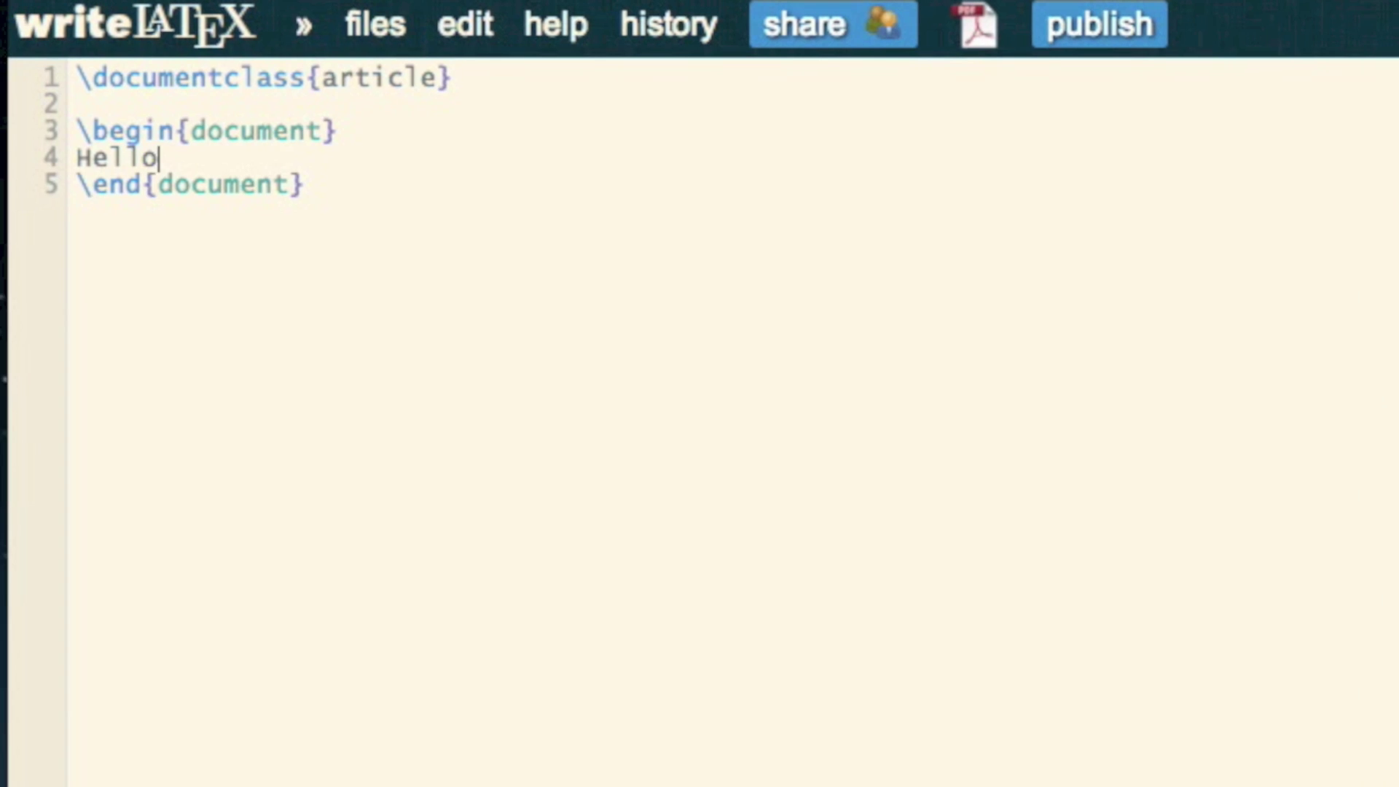
type(", World!")
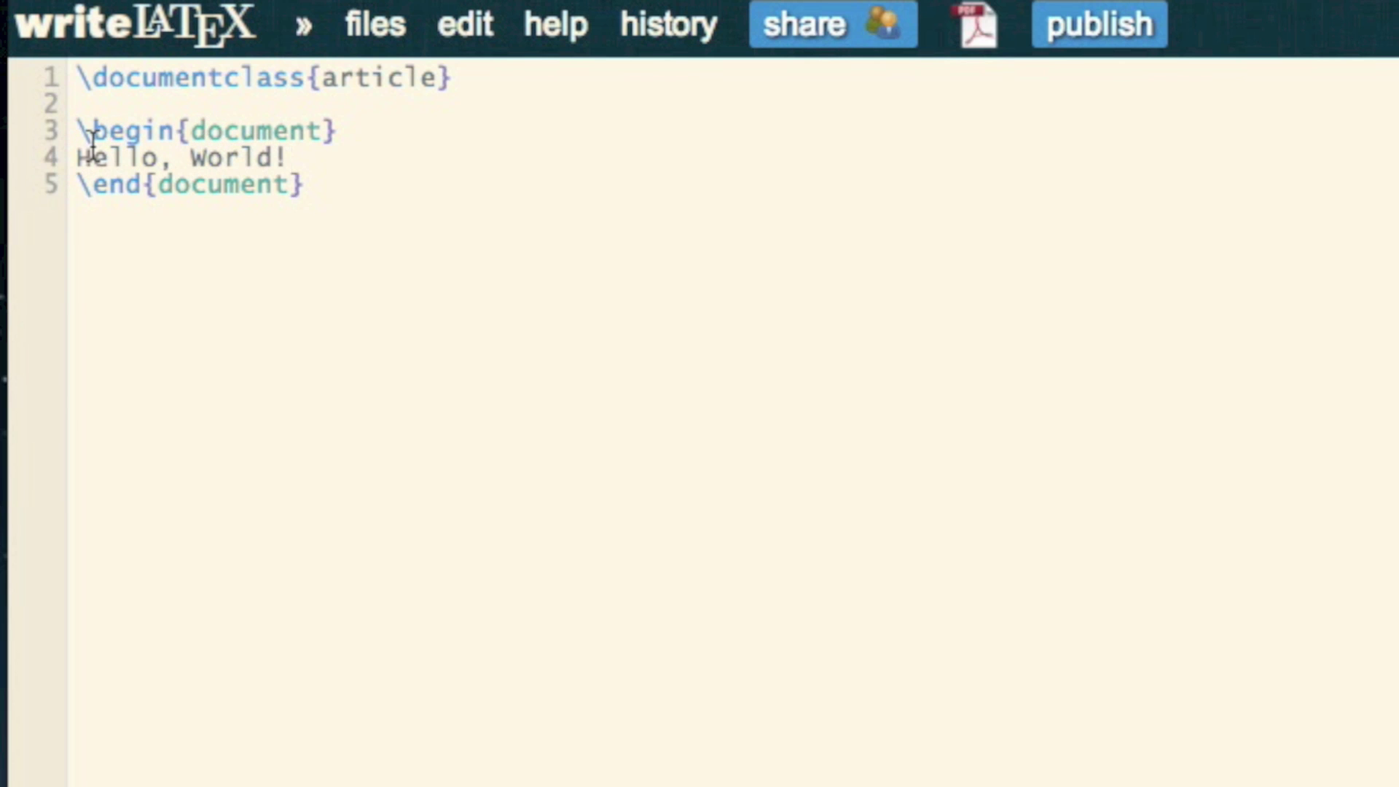
- Place the cursor on line 2 to check the compiled 'Hello, World!' preview
left_click(92, 104)
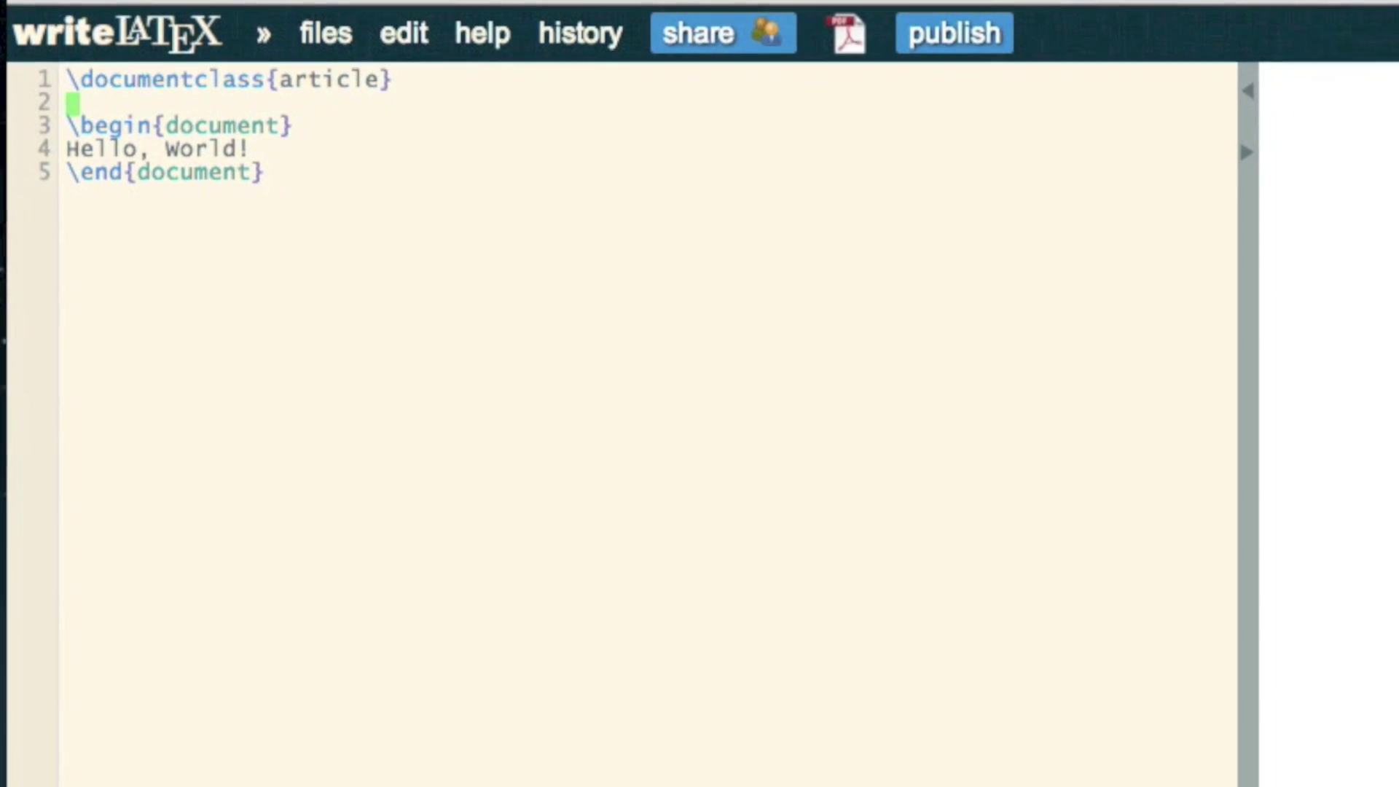